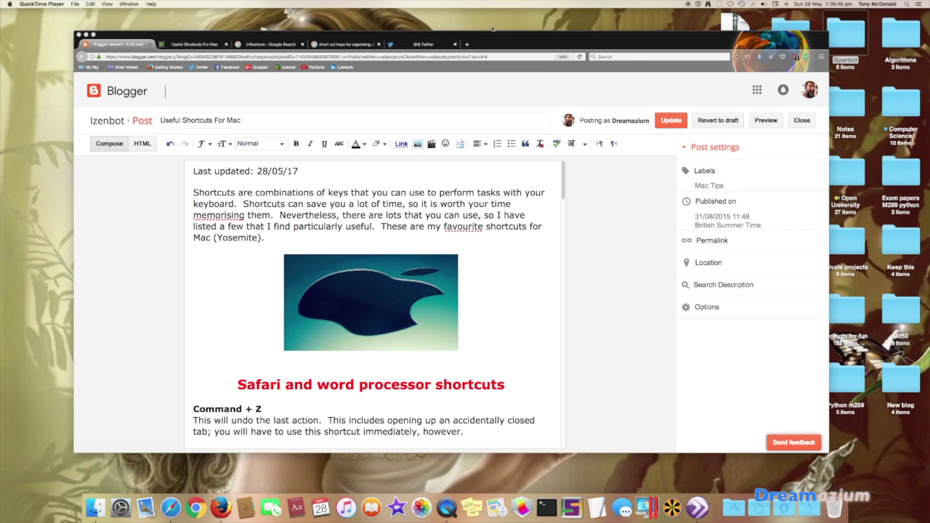
# Step: Open Mozilla's Dictionaries & Language Packs page via Add Dictionaries… from the spelling options for 'favourite'
pyautogui.moveTo(503, 38); pyautogui.dragTo(487, 34)
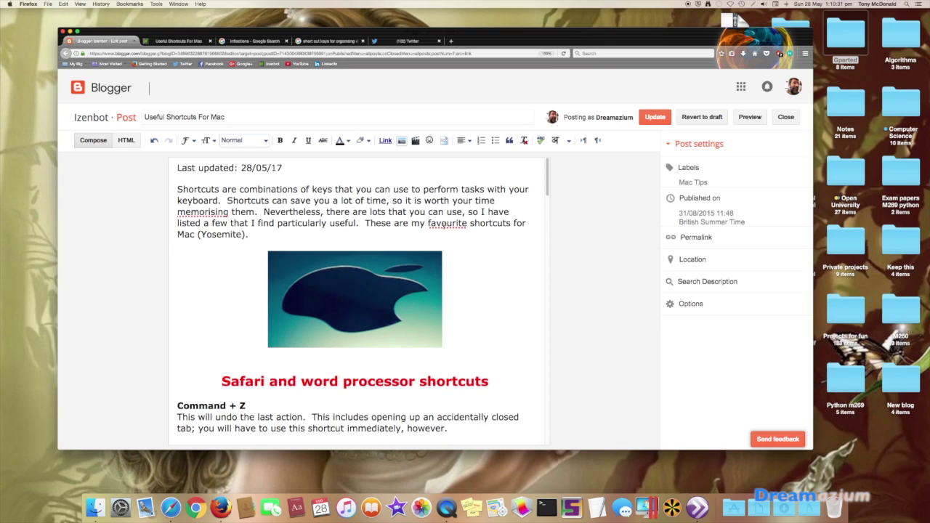
pyautogui.rightClick(445, 224)
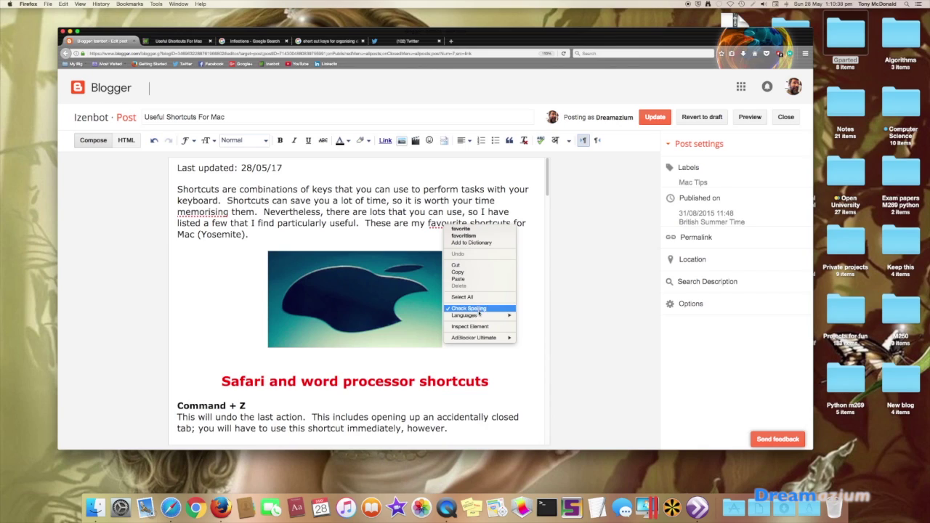
pyautogui.moveTo(480, 317)
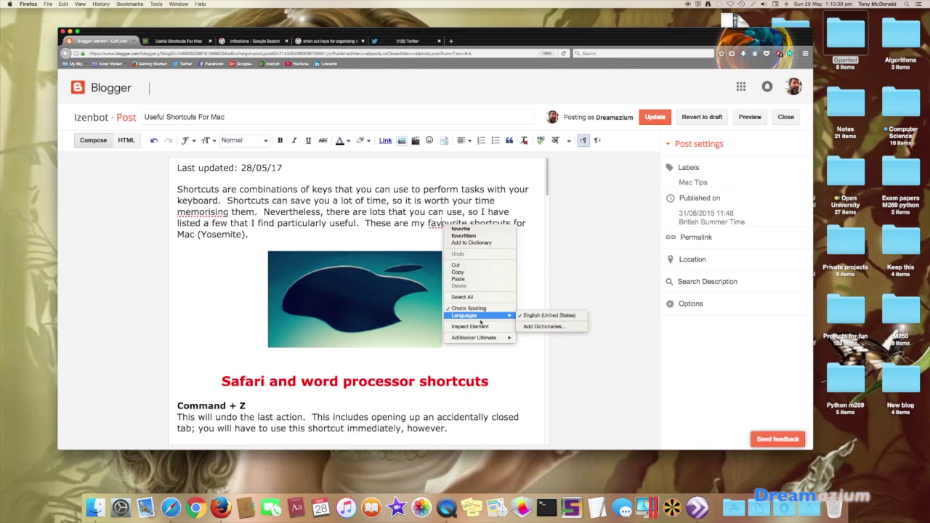
pyautogui.click(540, 327)
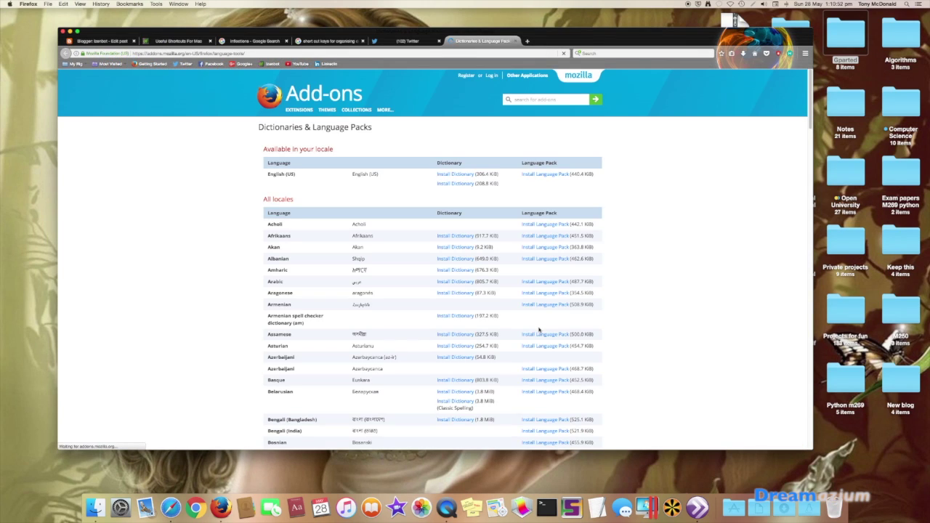
# Step: Scroll down to the English (British) entry and open the British English Dictionary add-on page
pyautogui.scroll(-2, 242, 282)
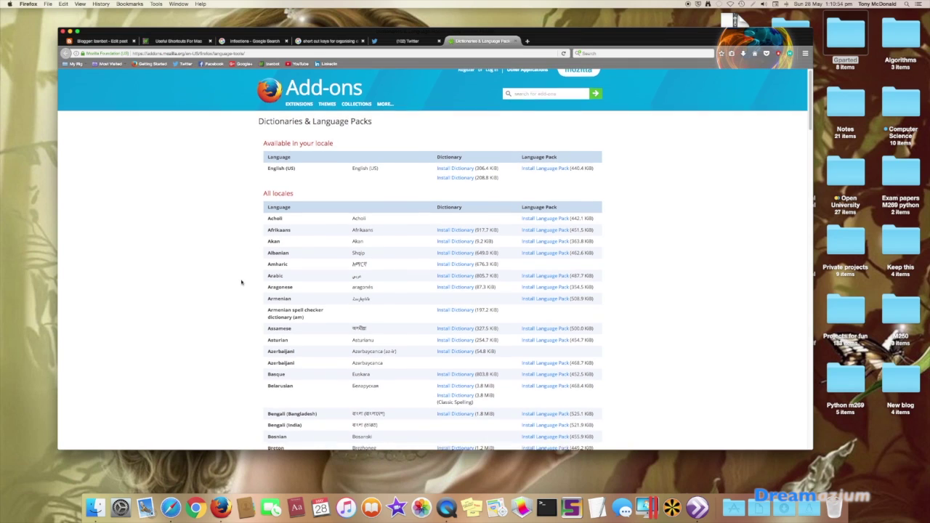
pyautogui.scroll(-3, 242, 282)
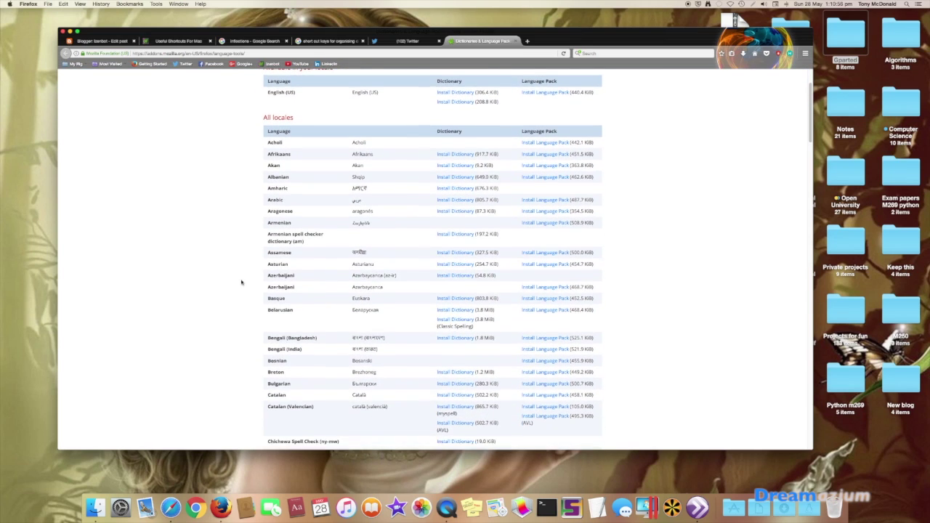
pyautogui.scroll(-5, 242, 282)
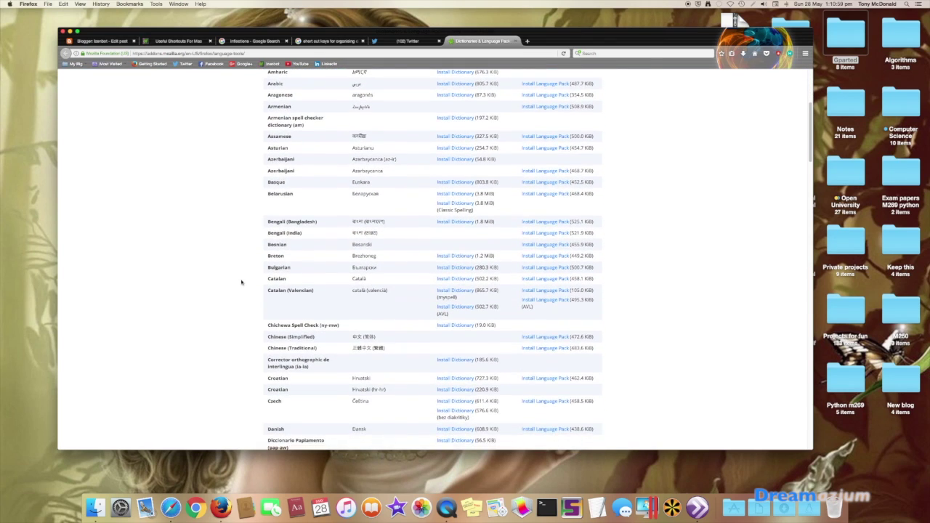
pyautogui.scroll(-4, 243, 282)
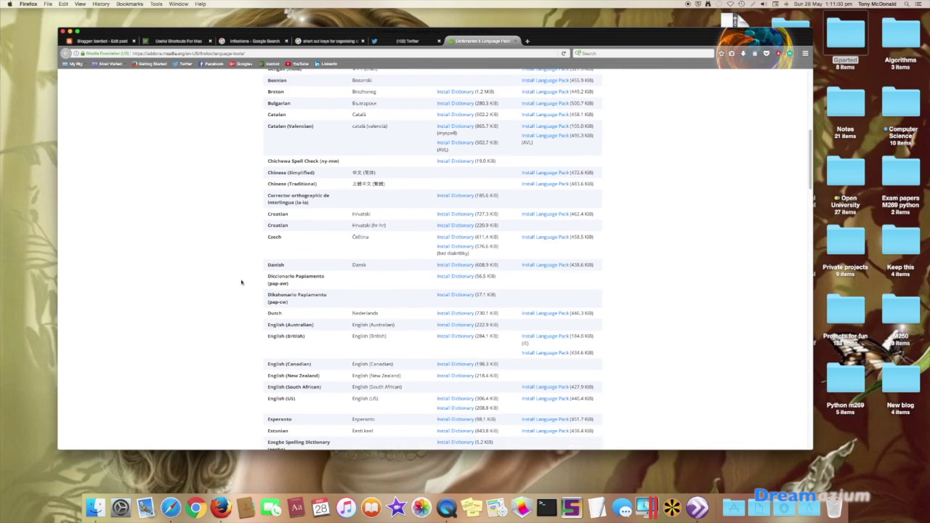
pyautogui.scroll(-1, 242, 282)
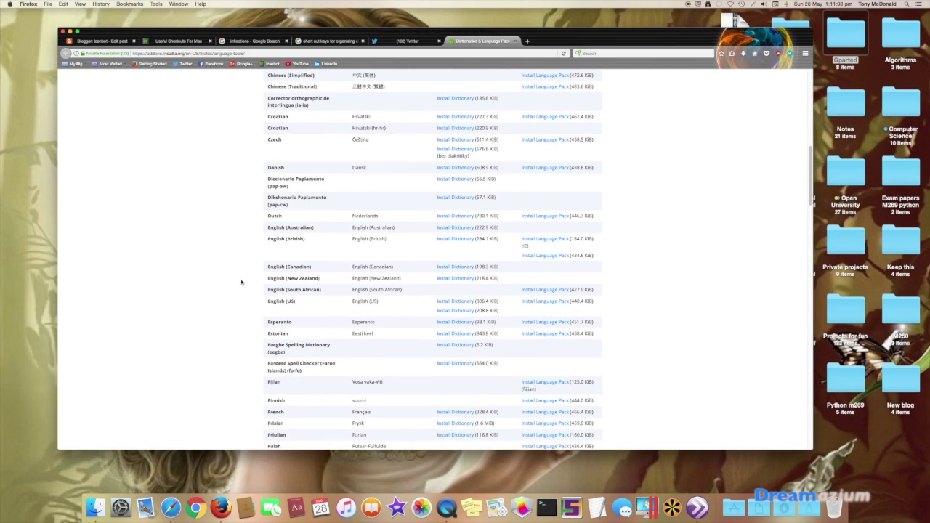
pyautogui.click(459, 244)
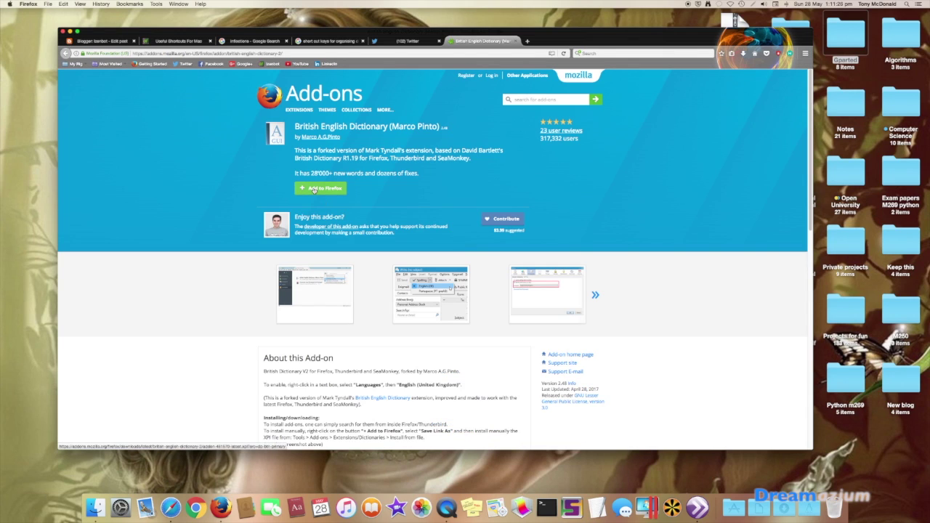
# Step: Add the British English Dictionary to Firefox, confirm the install, and dismiss the success notice
pyautogui.click(314, 190)
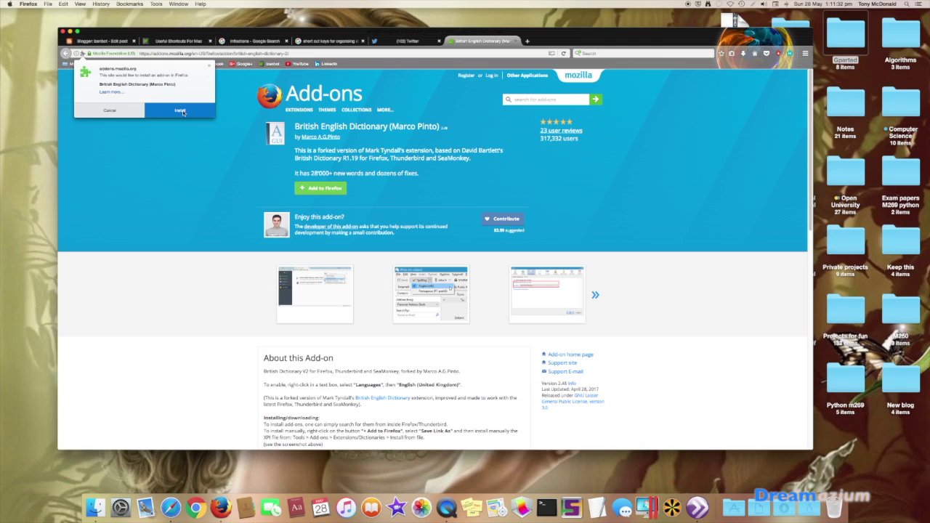
pyautogui.click(183, 110)
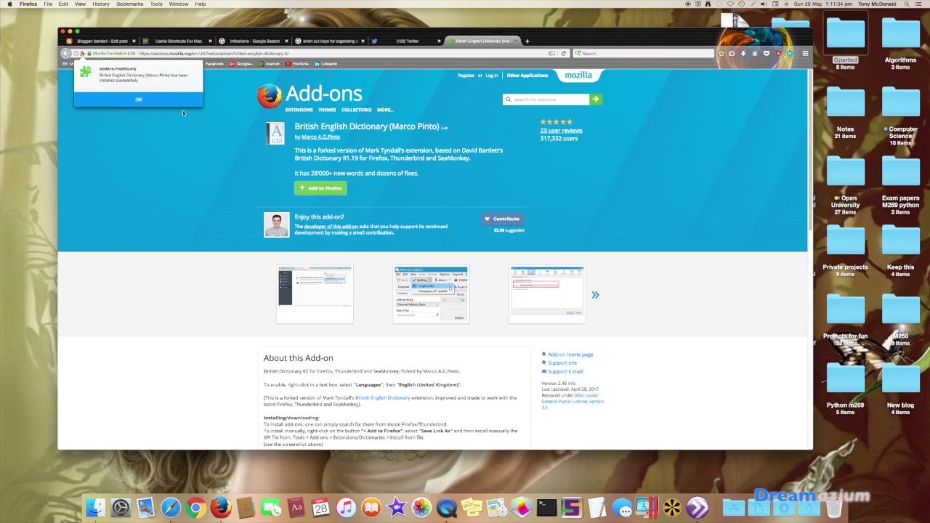
pyautogui.click(136, 104)
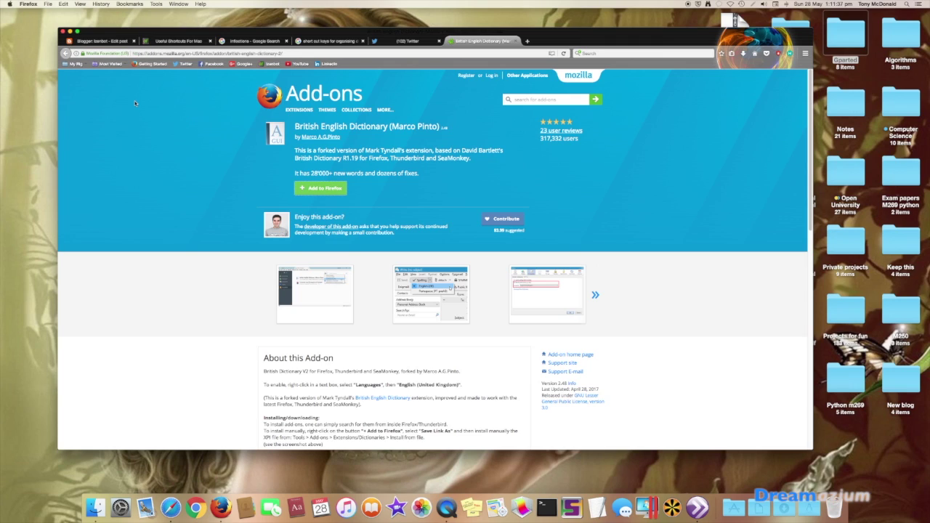
# Step: Go back to the Blogger post editor tab and reload it, choosing Leave Page
pyautogui.click(169, 45)
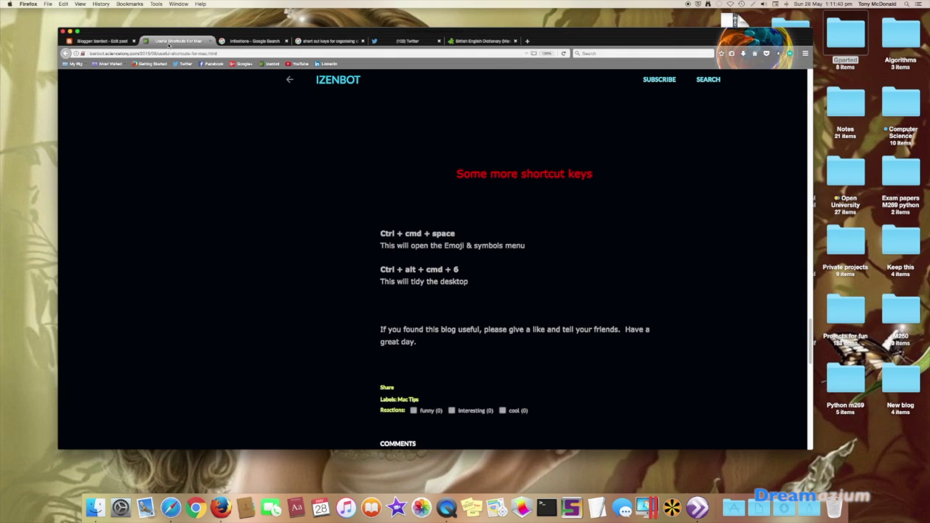
pyautogui.click(88, 44)
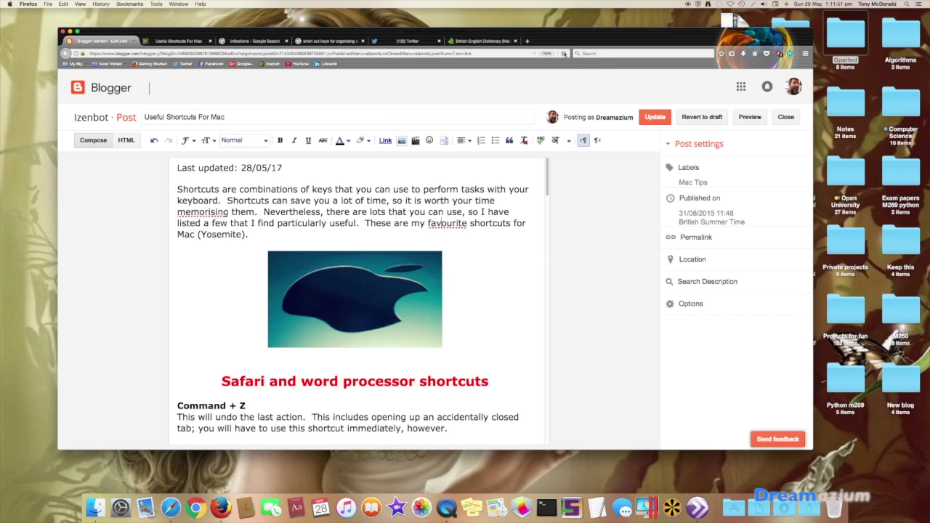
pyautogui.click(564, 53)
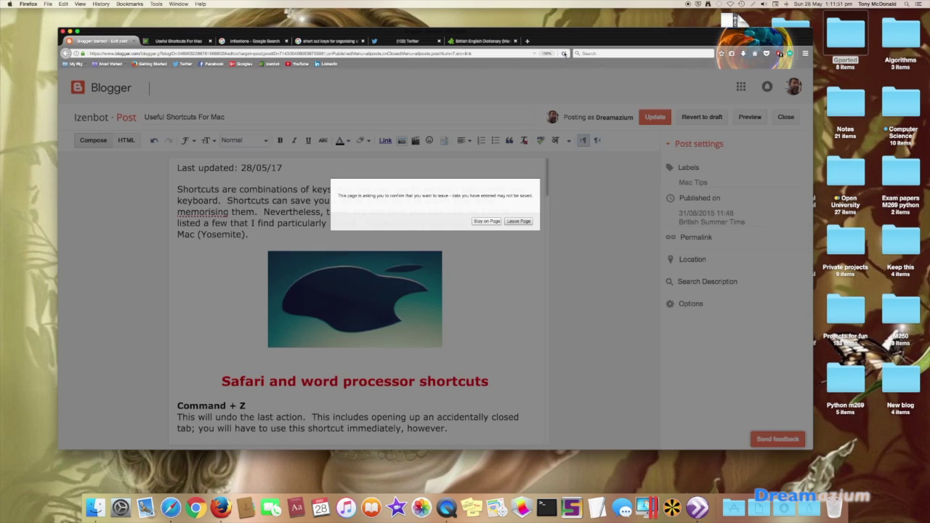
pyautogui.click(519, 222)
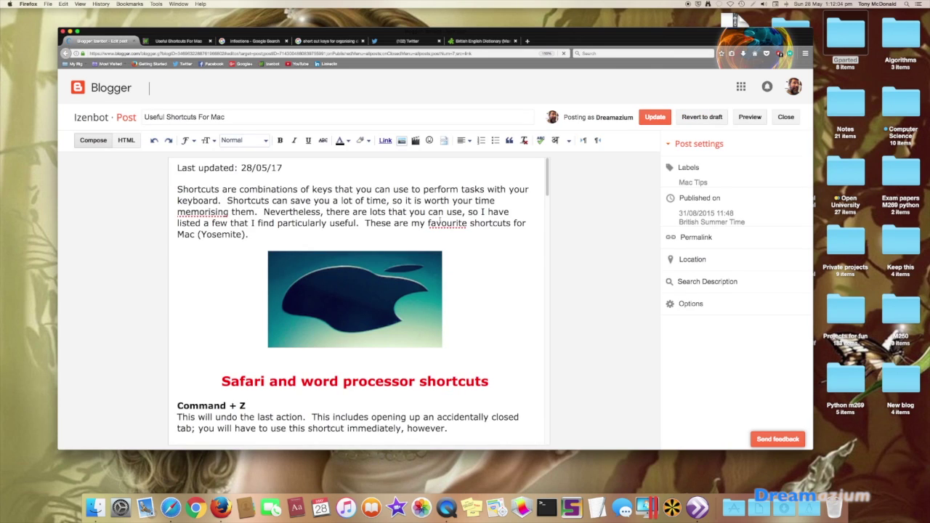
# Step: Set the post's spell-check language to English (United Kingdom), review the post, then close the editor tab
pyautogui.rightClick(449, 223)
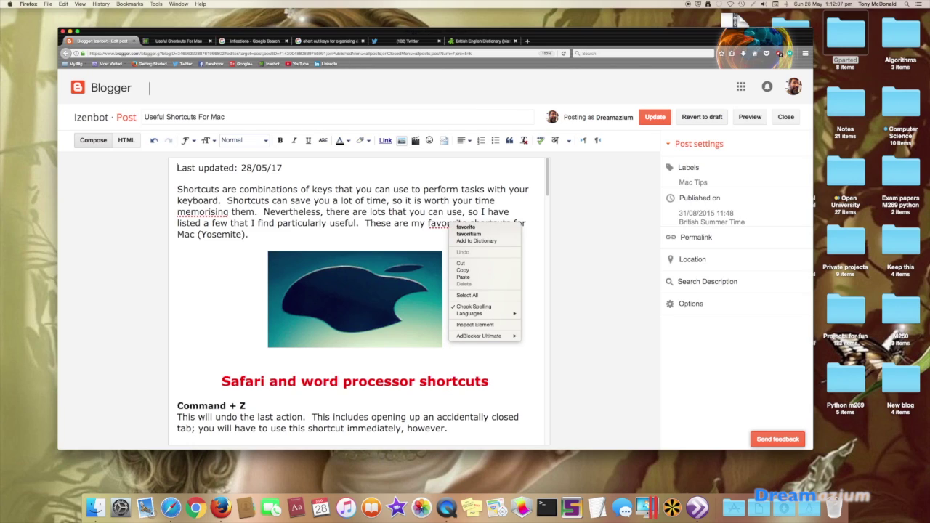
pyautogui.moveTo(485, 317)
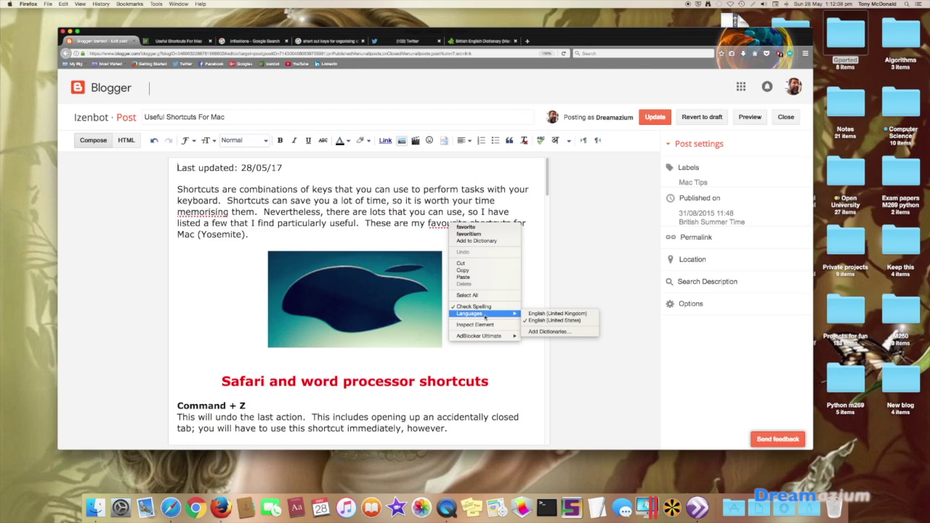
pyautogui.click(538, 314)
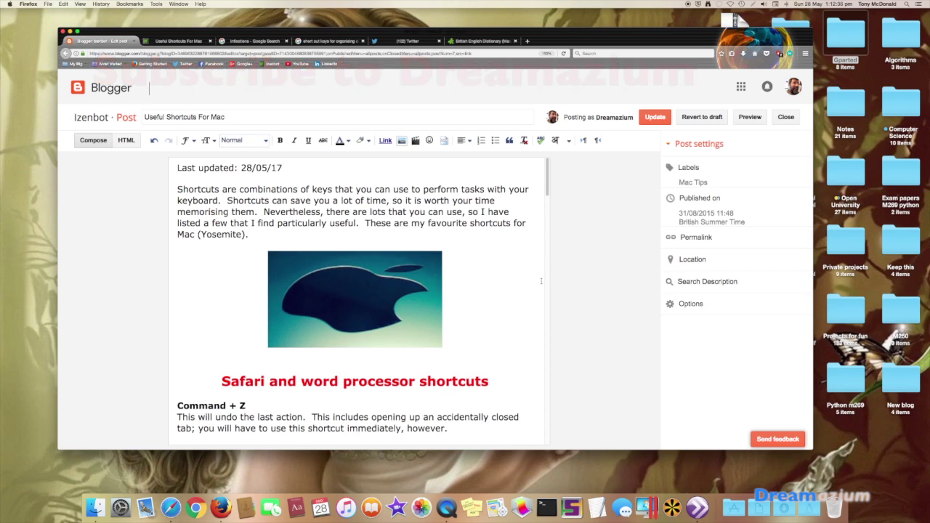
pyautogui.scroll(-3, 542, 281)
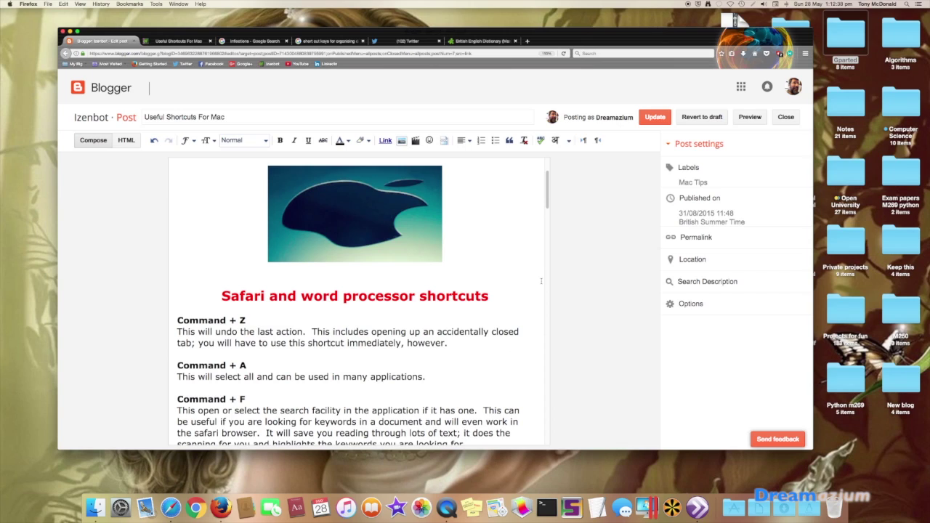
pyautogui.scroll(3, 541, 282)
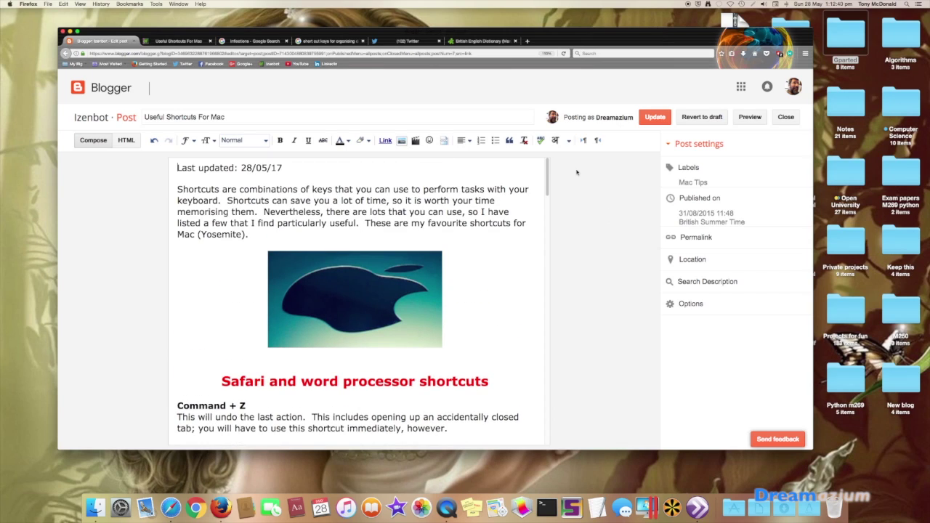
pyautogui.click(134, 42)
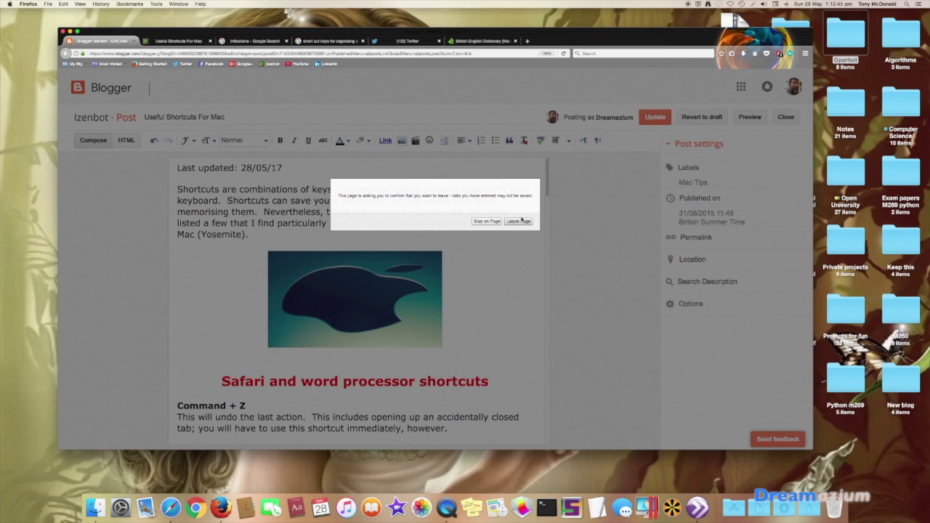
# Step: Confirm Leave Page, then close the Izenbot blog, both Google search and Twitter tabs
pyautogui.click(519, 222)
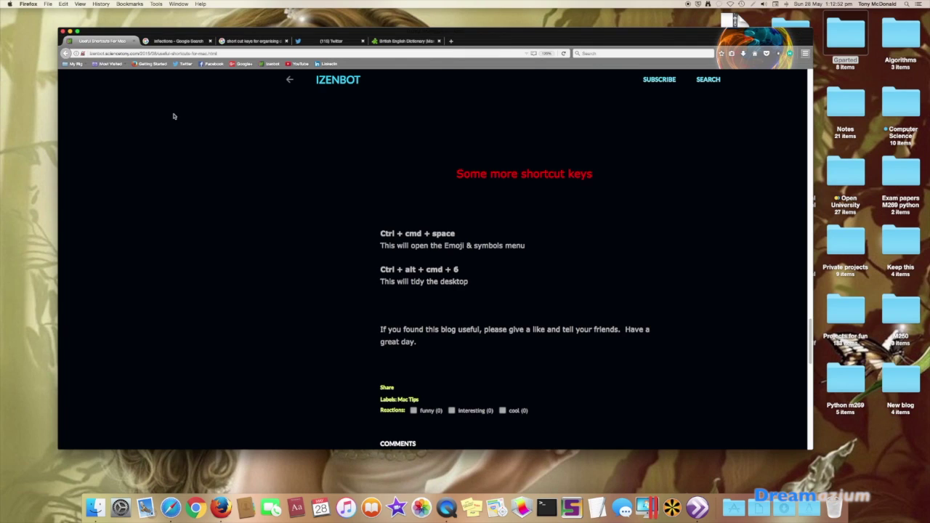
pyautogui.click(132, 41)
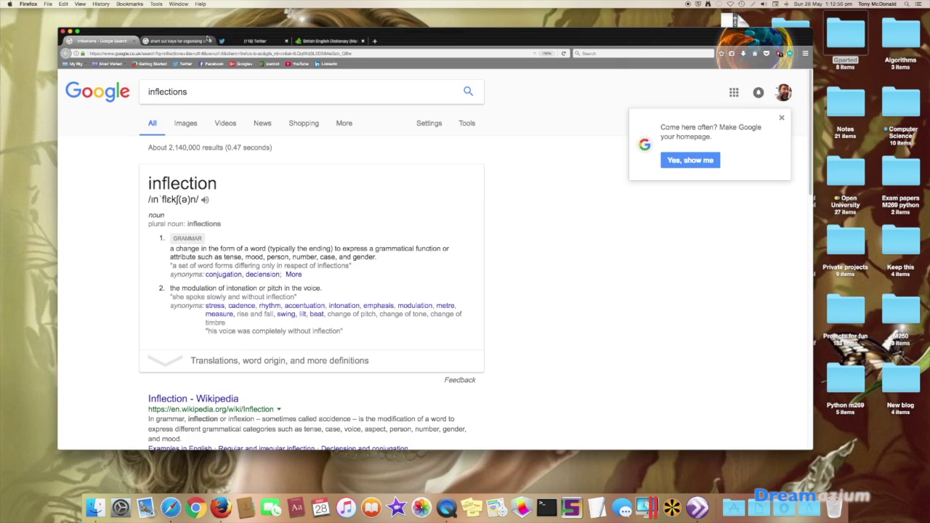
pyautogui.click(209, 41)
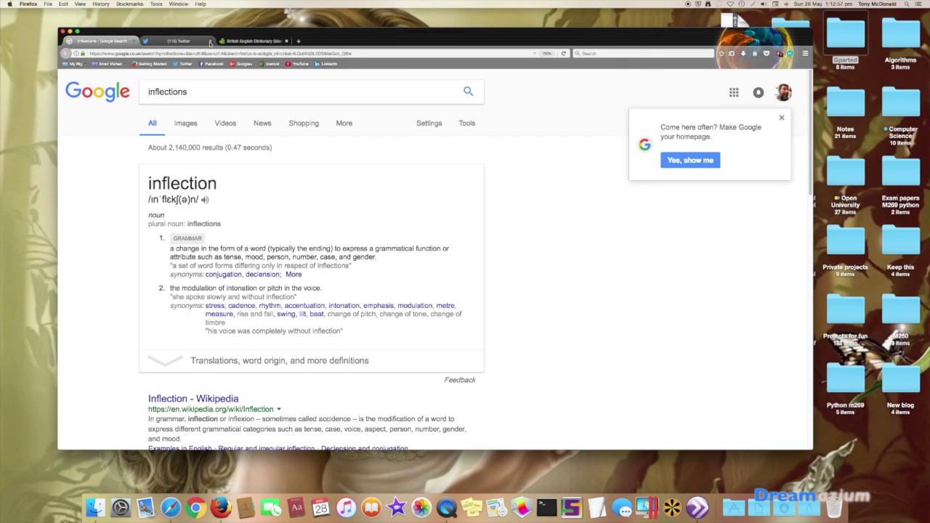
pyautogui.click(210, 41)
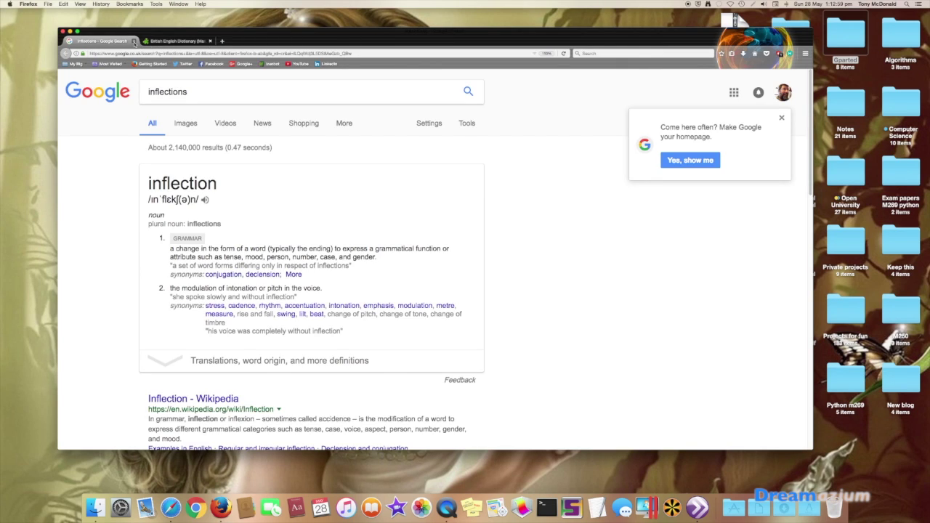
pyautogui.click(133, 42)
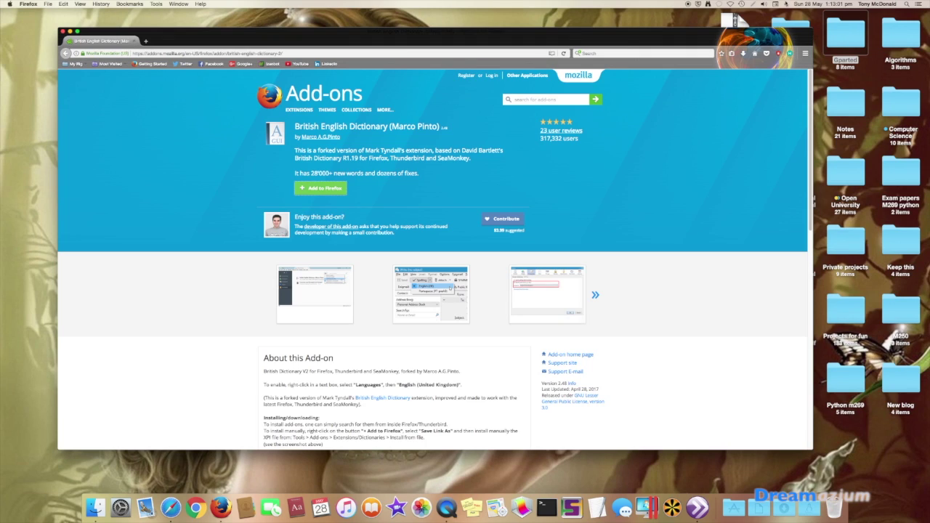
# Step: Open Firefox Preferences from the main menu and show the Content section
pyautogui.click(805, 54)
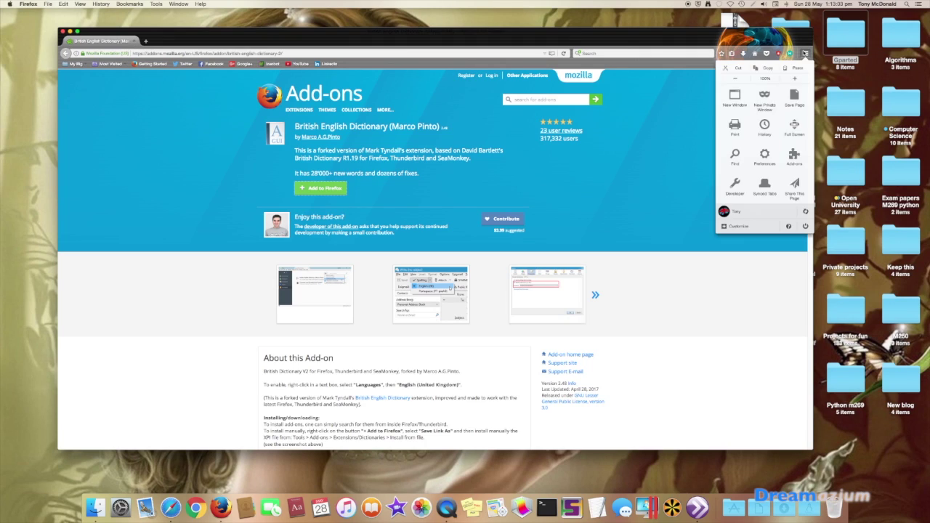
pyautogui.click(764, 156)
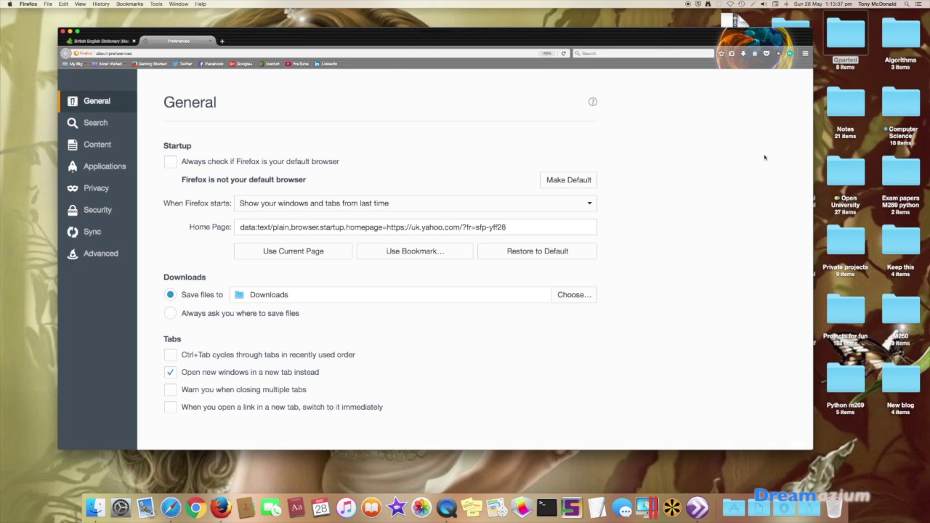
pyautogui.click(97, 146)
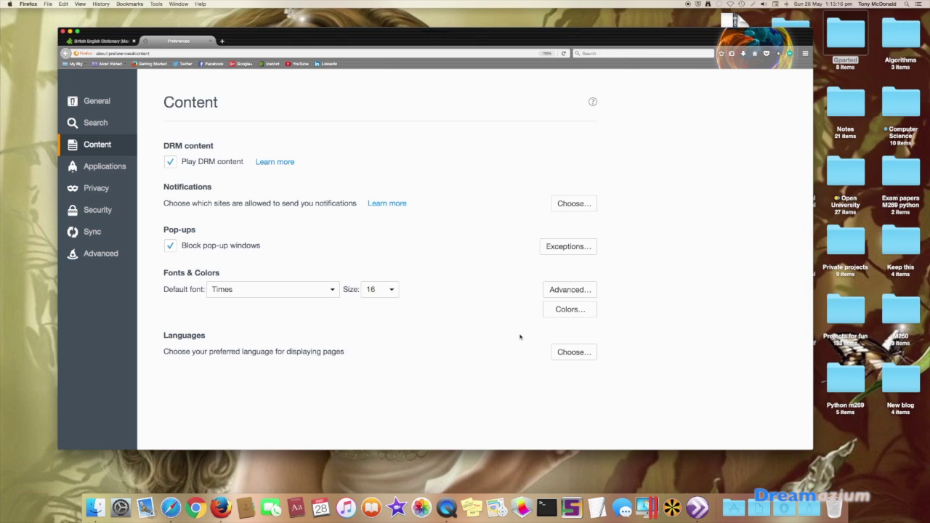
pyautogui.click(567, 353)
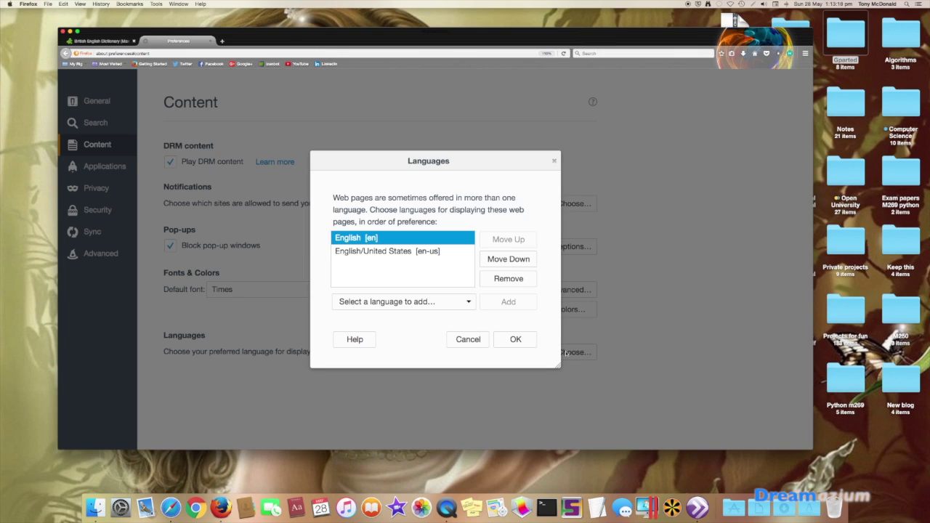
pyautogui.click(399, 252)
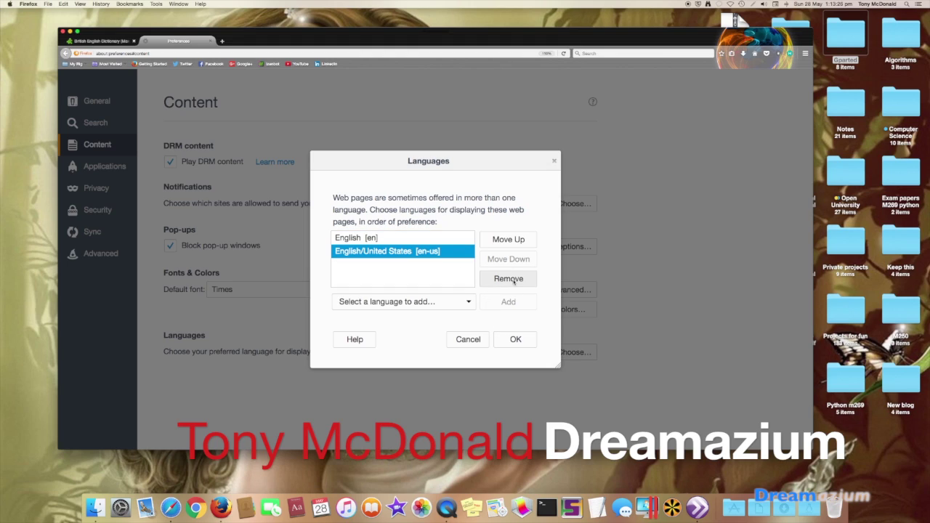
pyautogui.click(514, 241)
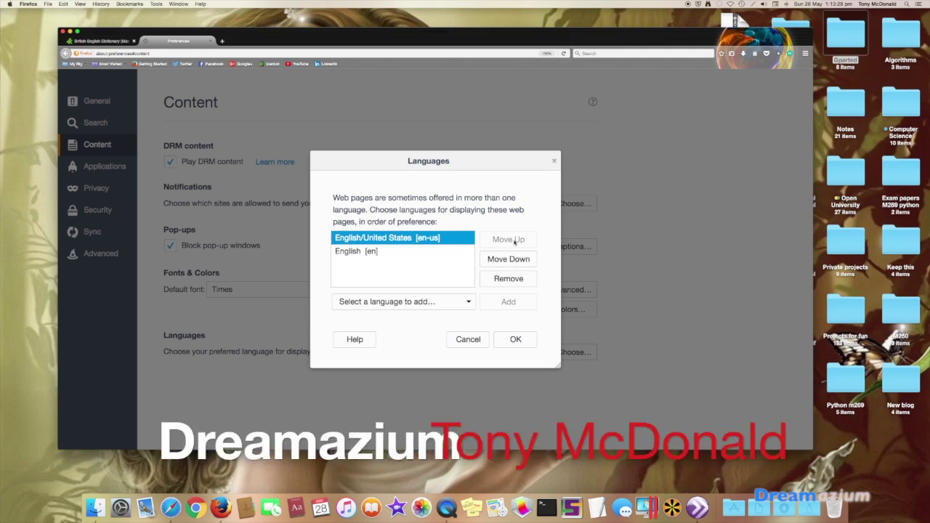
pyautogui.click(491, 260)
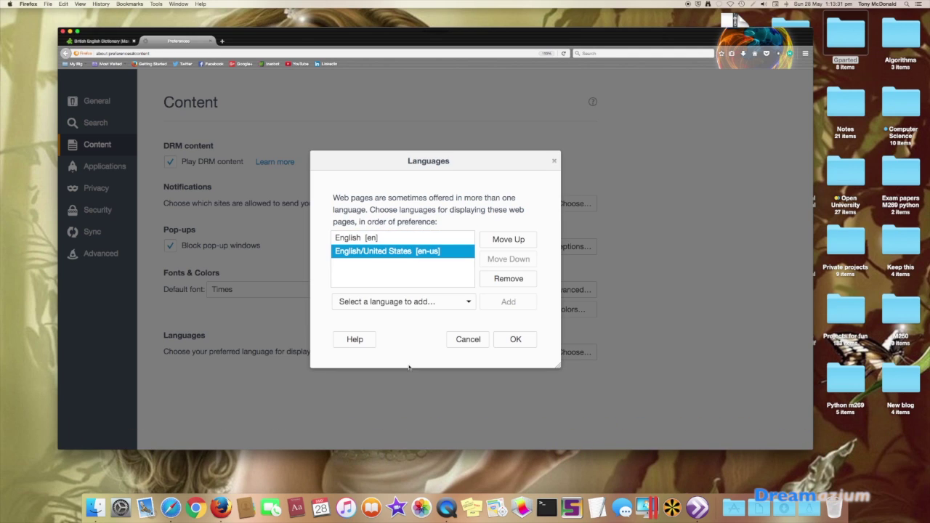
pyautogui.click(515, 340)
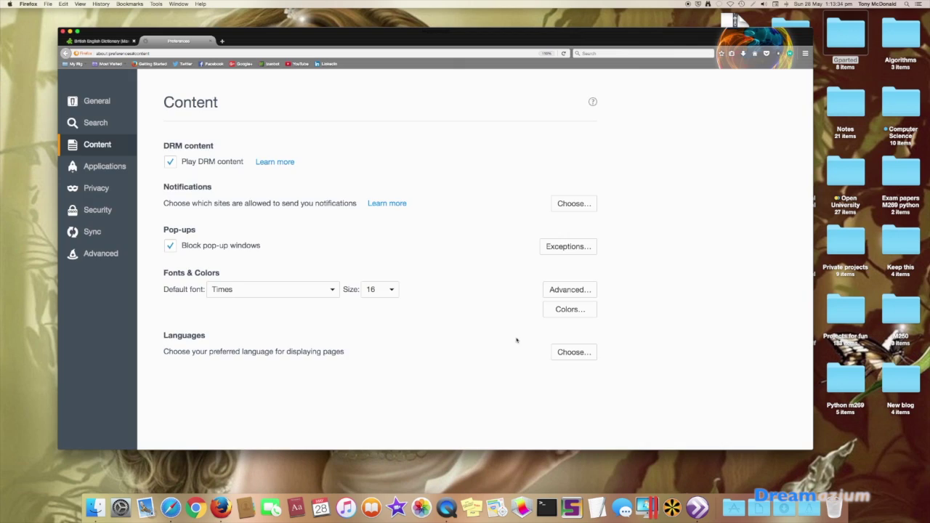